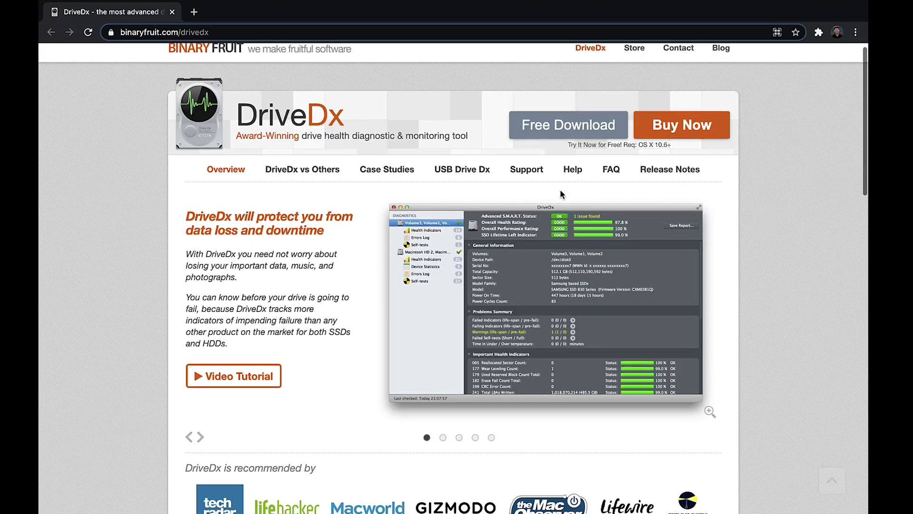
Step: Scroll down the DriveDx web page to review its Key Features
scroll(561, 195, "down", 10)
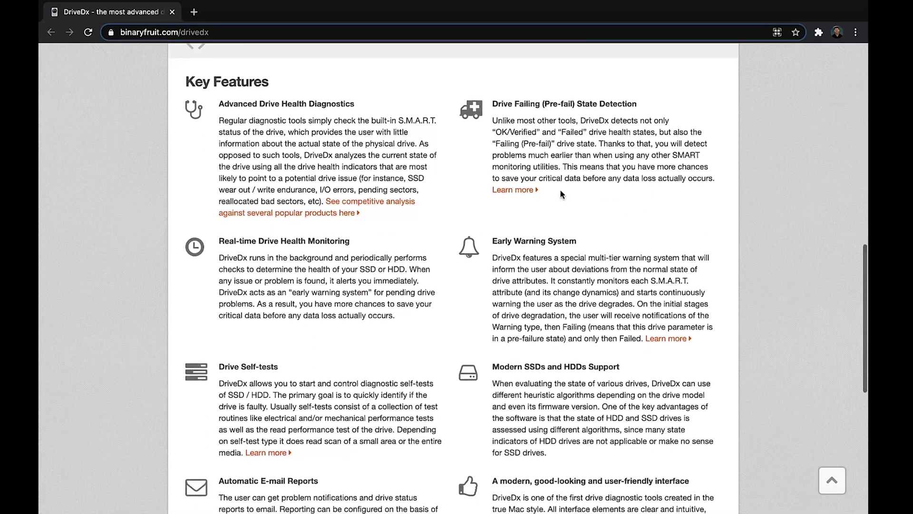
scroll(560, 189, "down", 4)
scroll(560, 190, "down", 5)
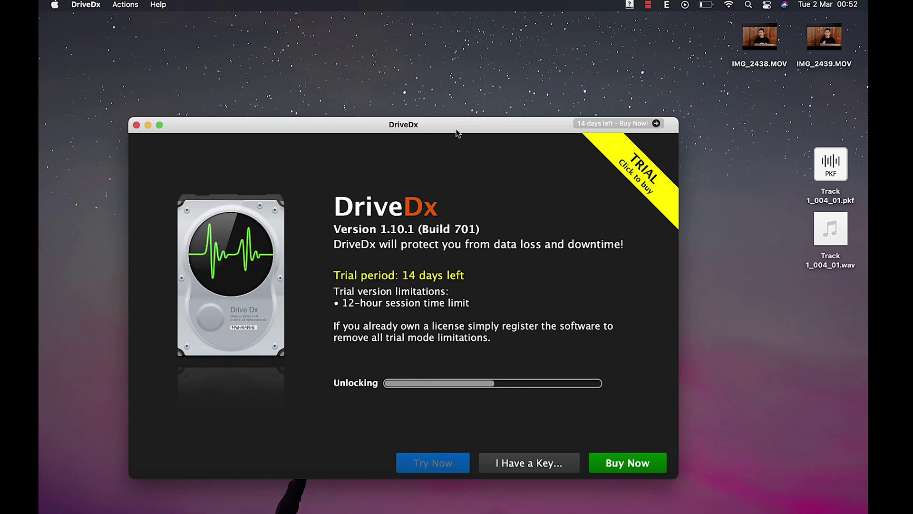
Step: Start the DriveDx trial, make the window full screen, and list the SSD's 15 health indicators
left_click_drag(457, 135, 459, 60)
left_click(432, 389)
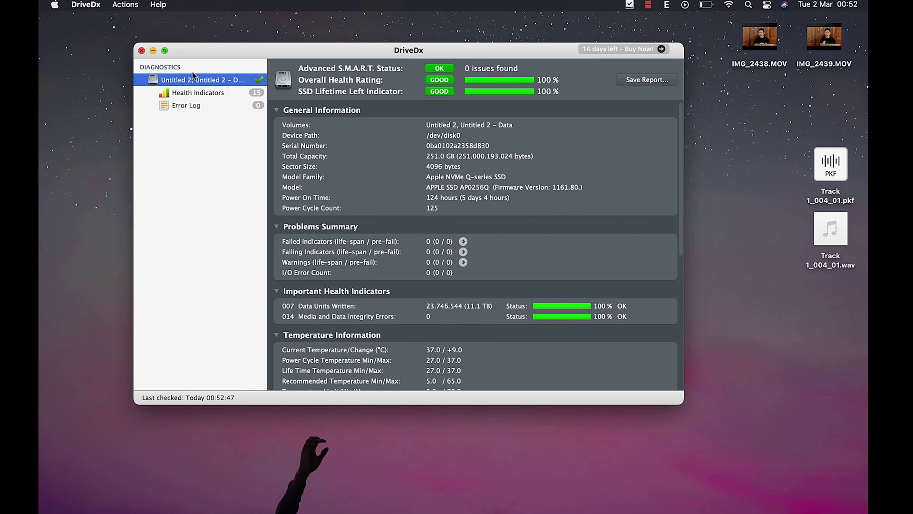
left_click(165, 51)
left_click(116, 32)
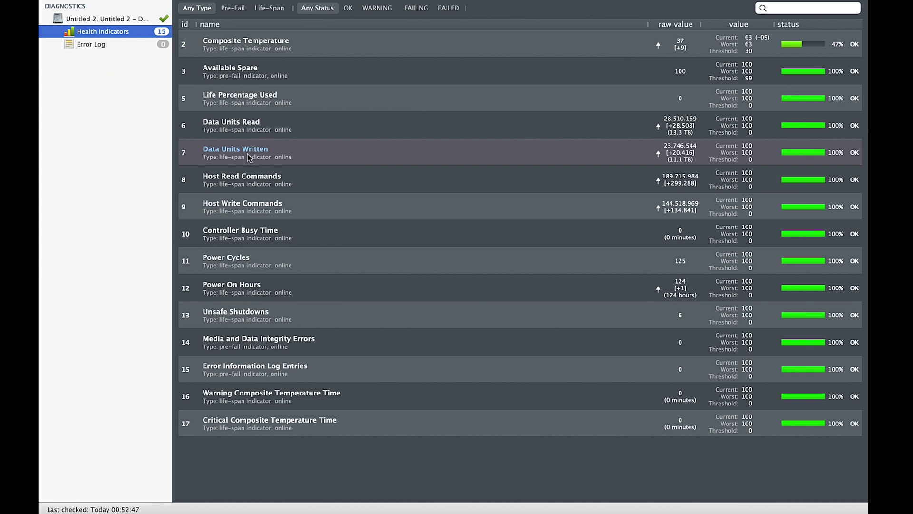
Step: Read the info boxes for the Data Units Written and Life Percentage Used indicators
mouse_move(247, 156)
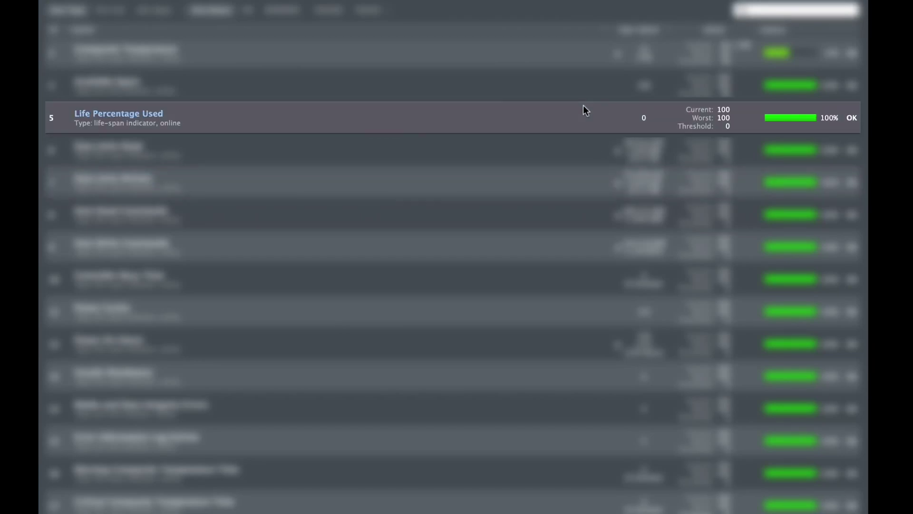
mouse_move(582, 105)
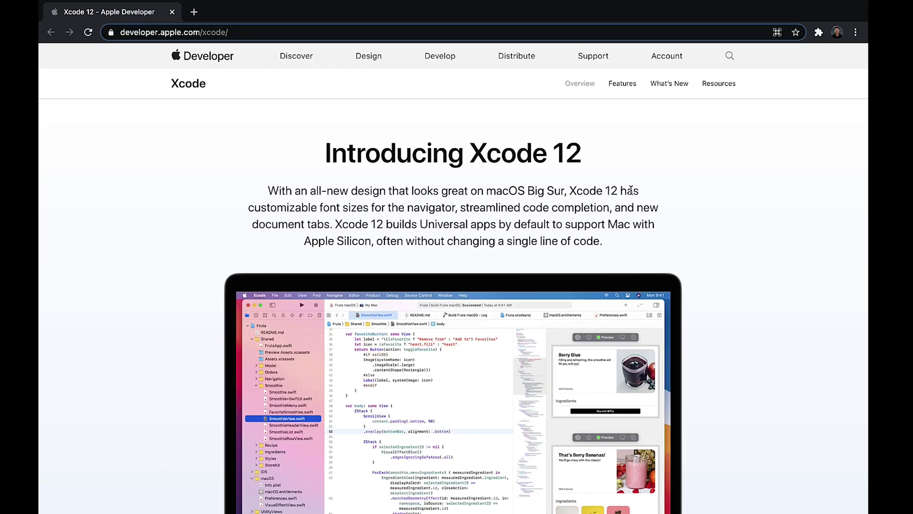
Step: Use the Download Xcode 12 link under Get started to open Xcode's App Store listing
scroll(631, 190, "down", 12)
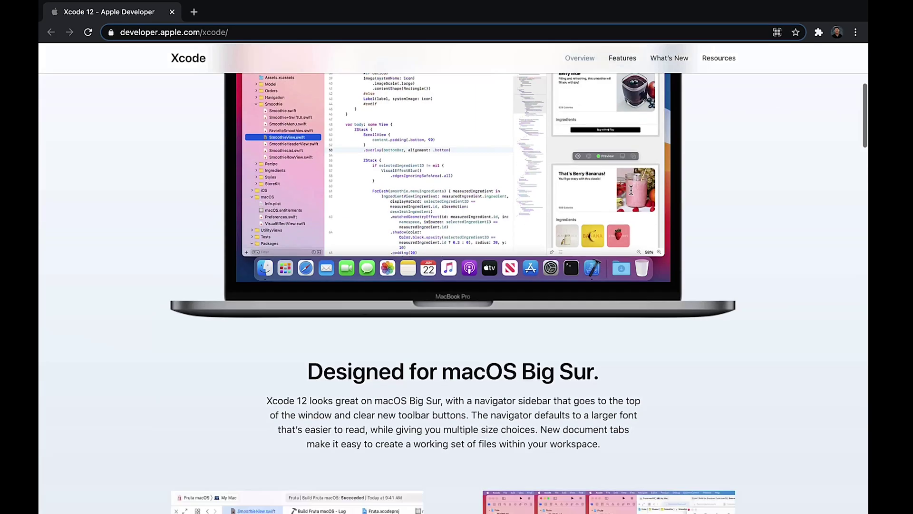
scroll(630, 193, "down", 15)
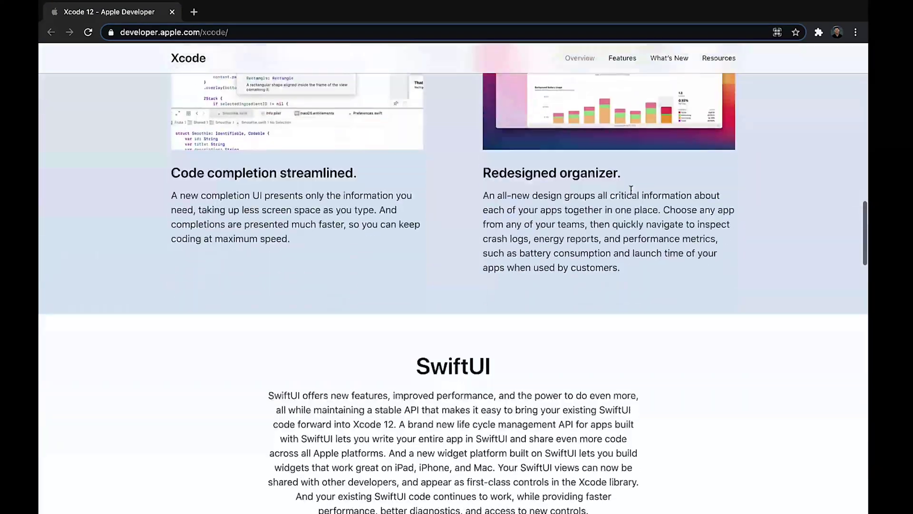
scroll(631, 194, "down", 15)
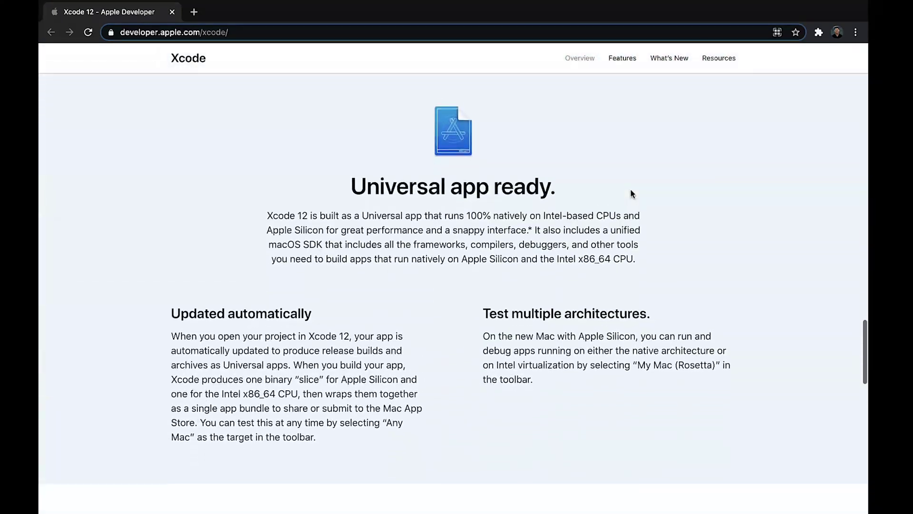
scroll(632, 193, "down", 10)
scroll(631, 194, "up", 5)
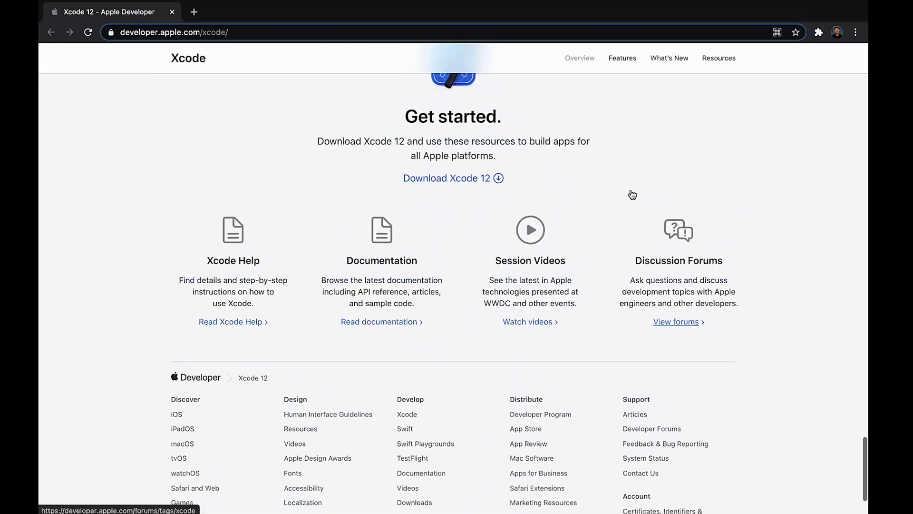
left_click(469, 245)
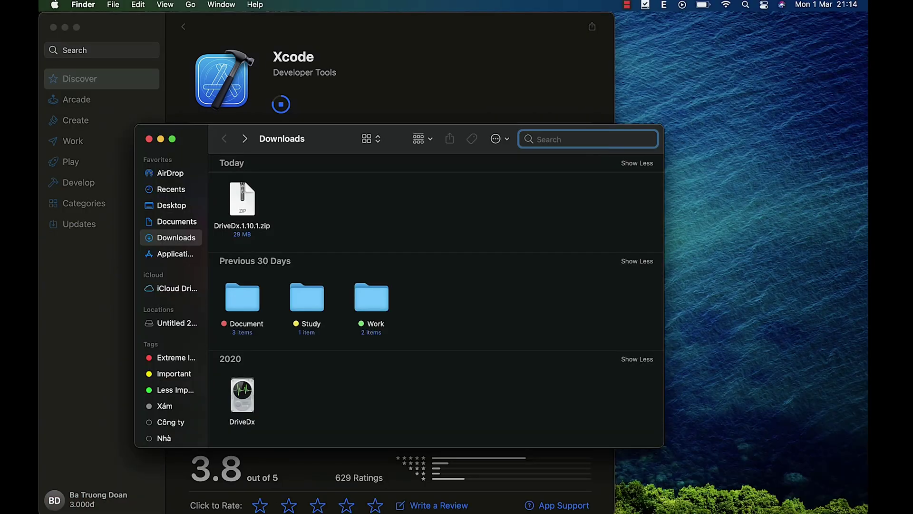
Step: Find Terminal in Finder, tick Open using Rosetta in its Get Info panel, and launch it
type("termi")
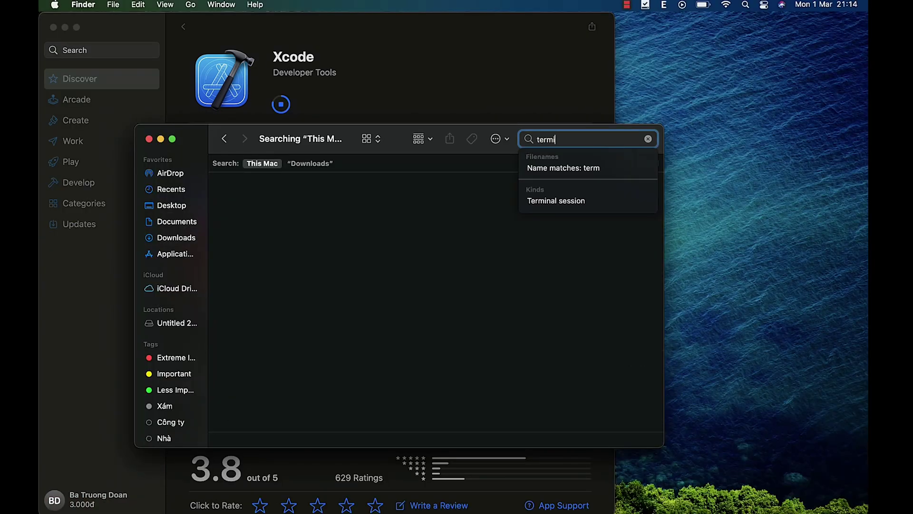
type("nal")
key("Return")
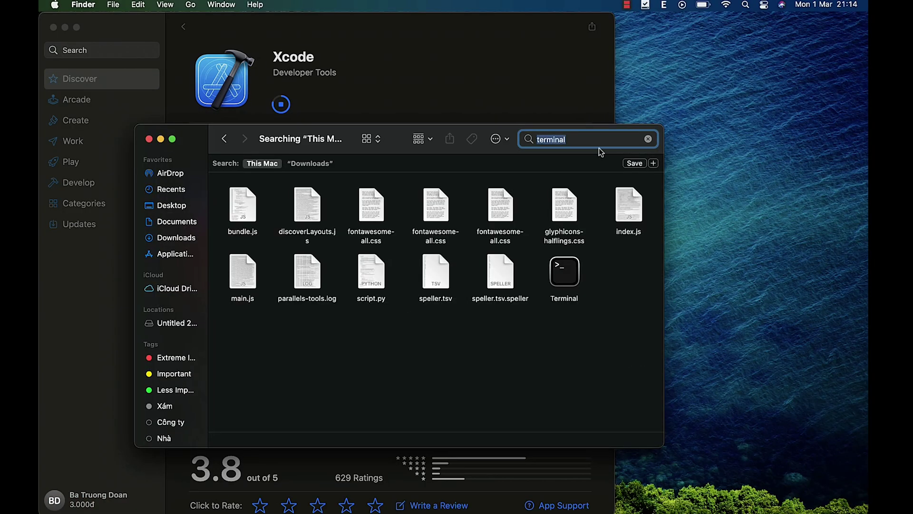
right_click(563, 269)
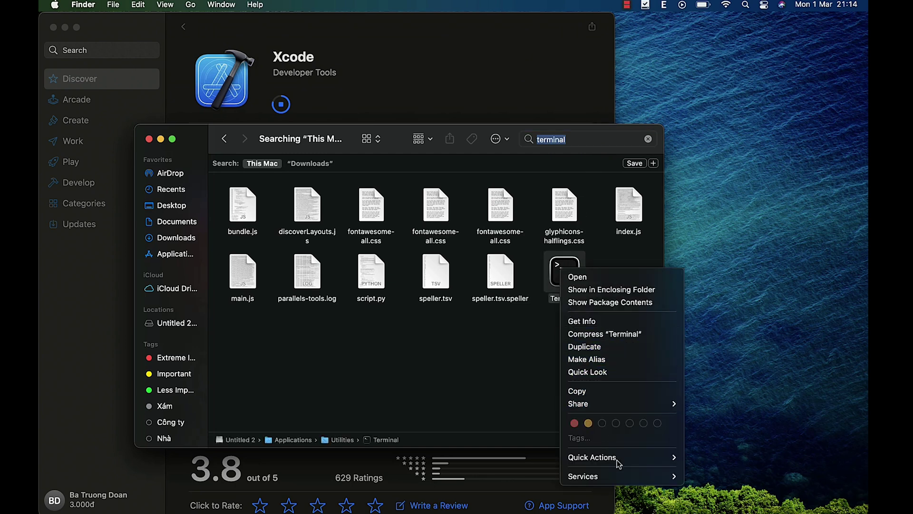
left_click(616, 323)
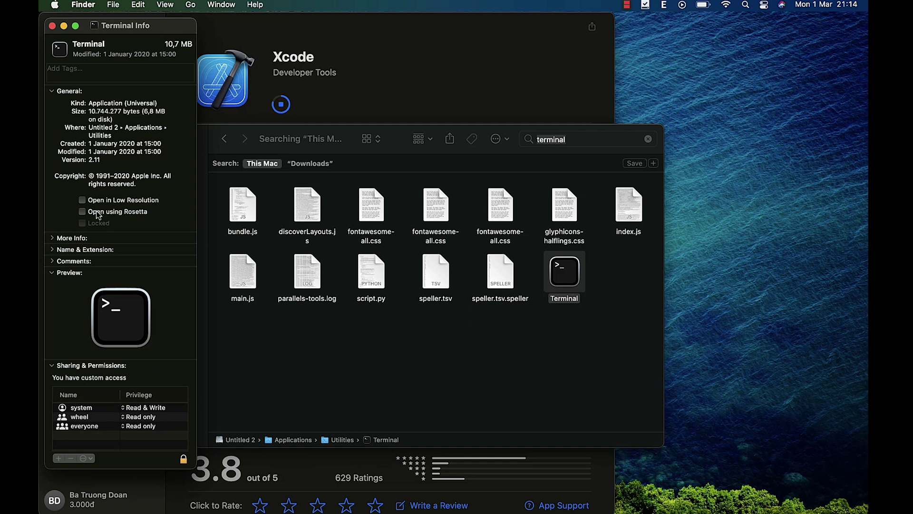
left_click(97, 213)
left_click(52, 25)
double_click(572, 278)
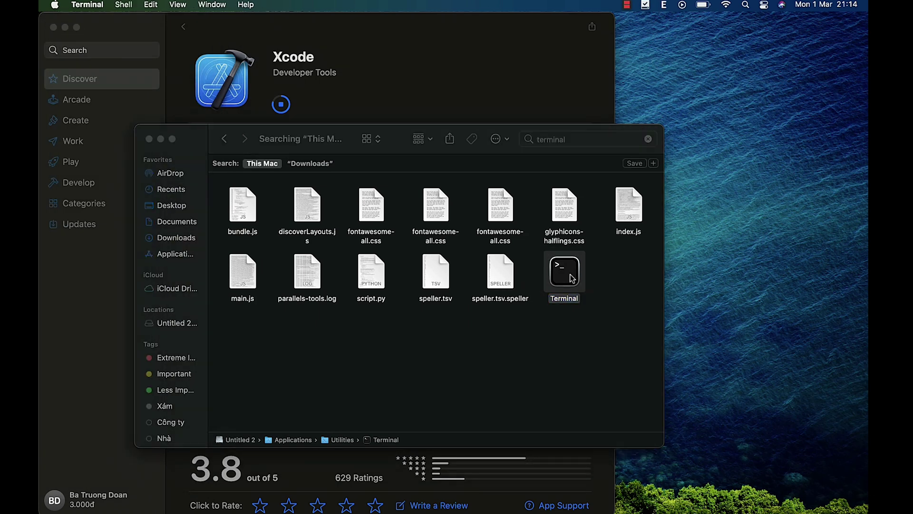
left_click(151, 140)
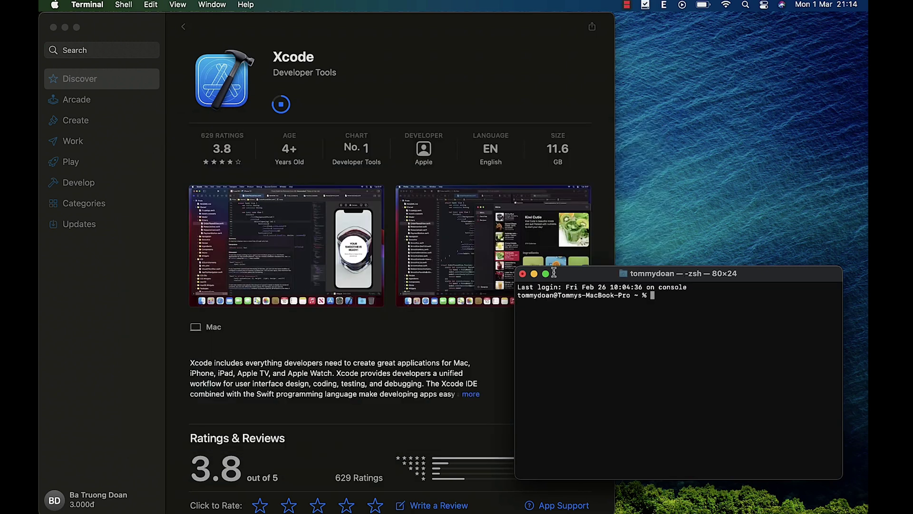
Step: Run 'brew help' in Terminal to confirm Homebrew is not installed
type("brew help")
key("Return")
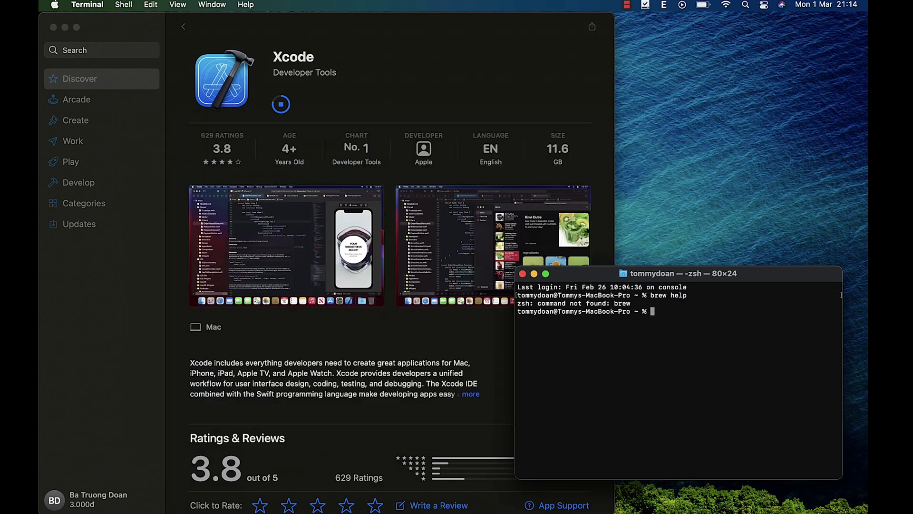
left_click_drag(592, 277, 489, 62)
Step: Run the Homebrew install command copied from brew.sh, entering the account password, until installation succeeds
key("super+Tab")
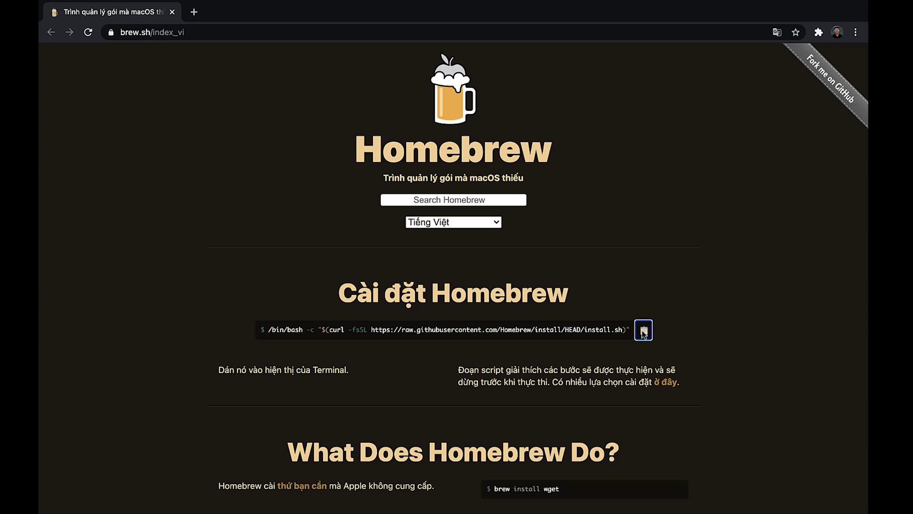
left_click(644, 331)
key("super+Tab")
key("super+v")
key("Return")
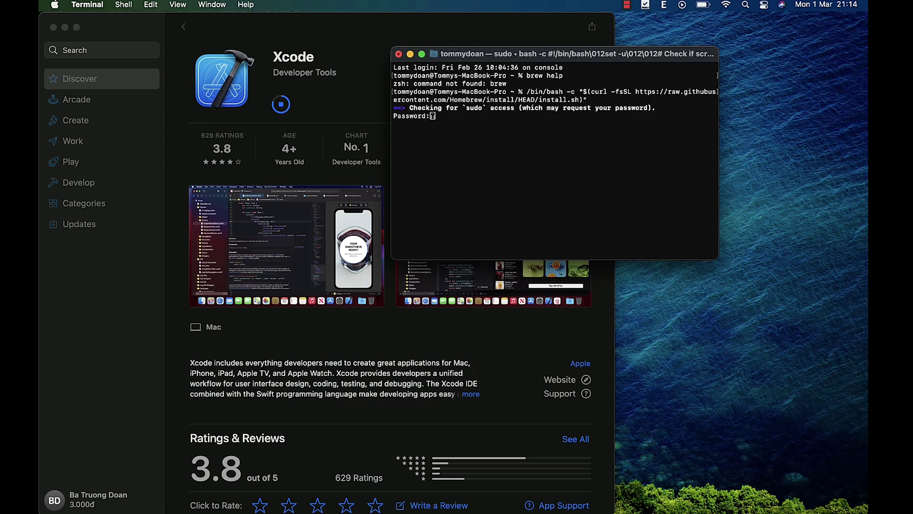
key("Return")
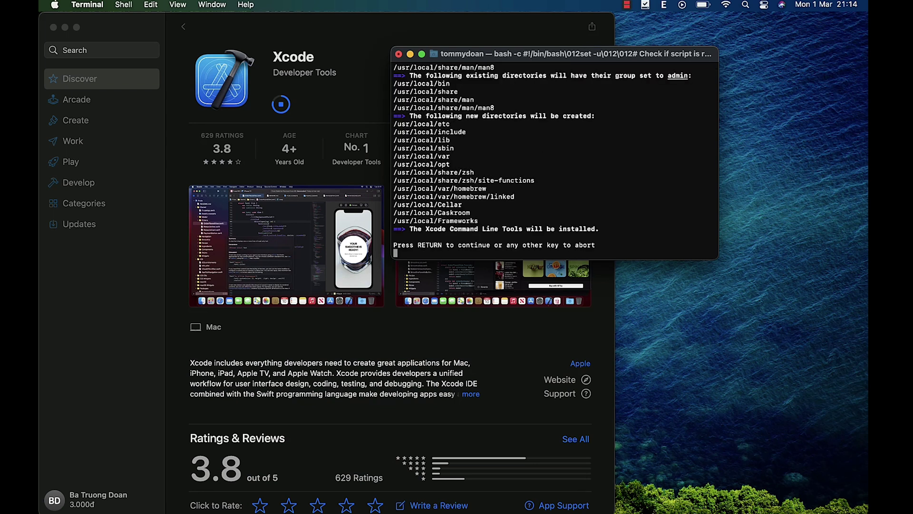
key("Return")
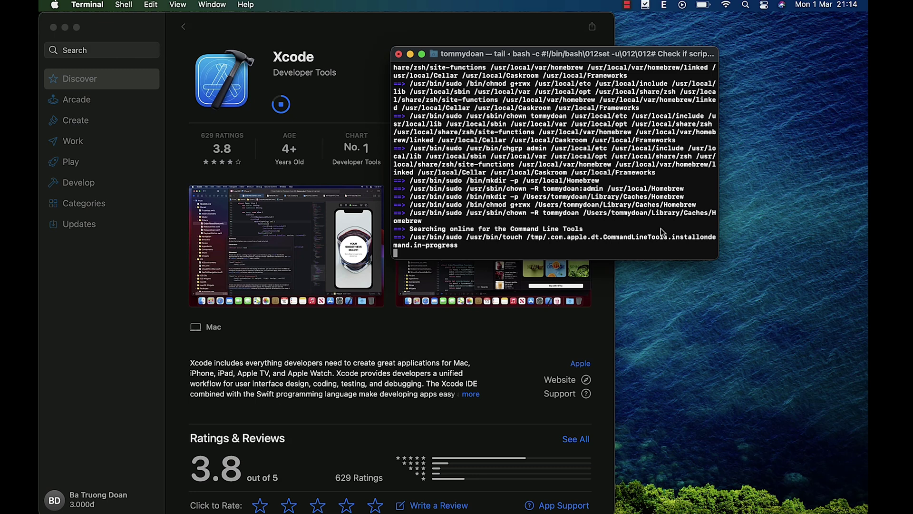
left_click_drag(717, 258, 848, 391)
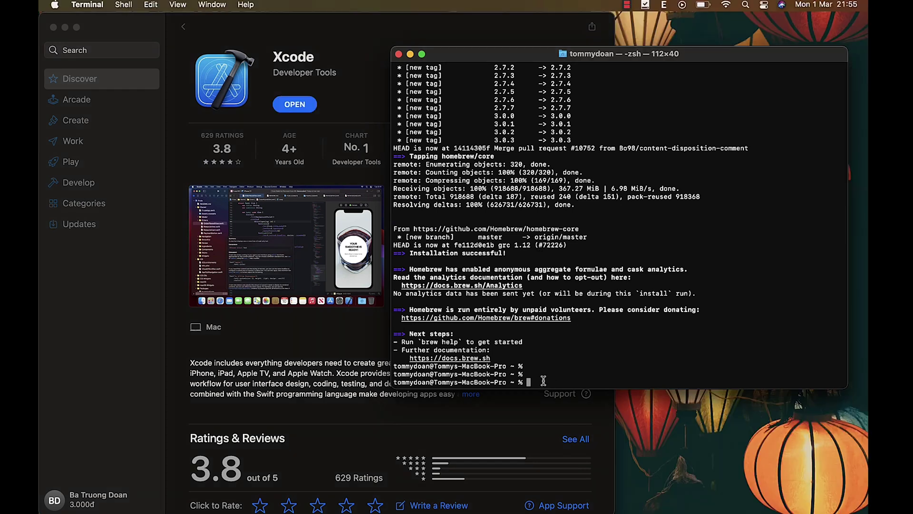
Step: Run 'brew install smartmontools' to install smartmontools 7.2
key("super+v")
key("Return")
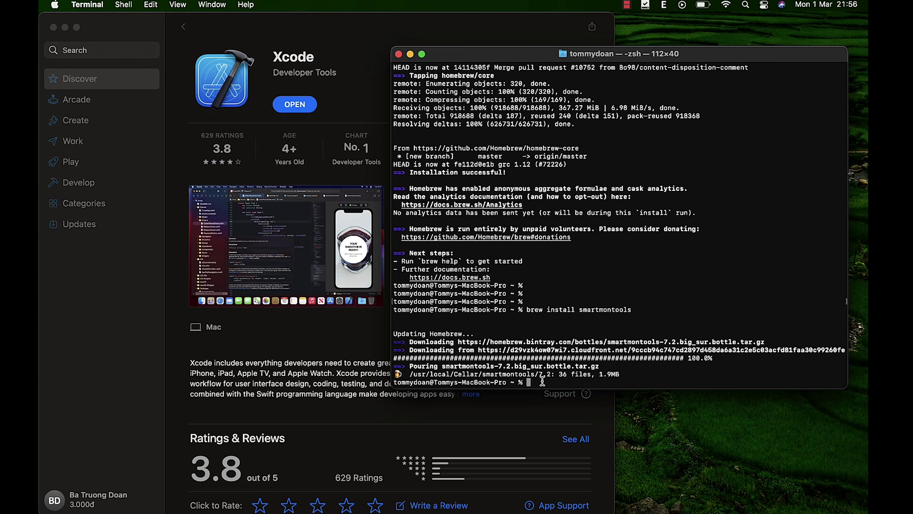
Step: Open System Report's Storage page and select the boot volume's BSD name disk3s7s1
left_click(55, 4)
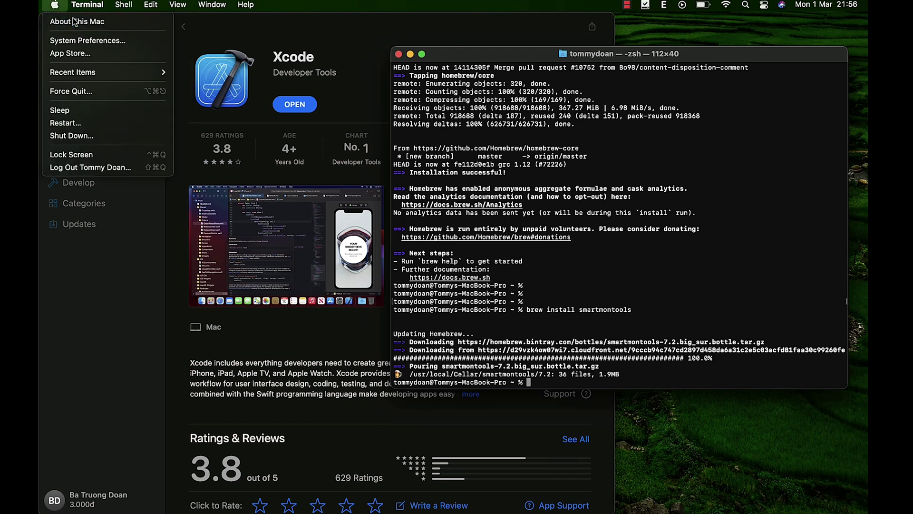
left_click(72, 25)
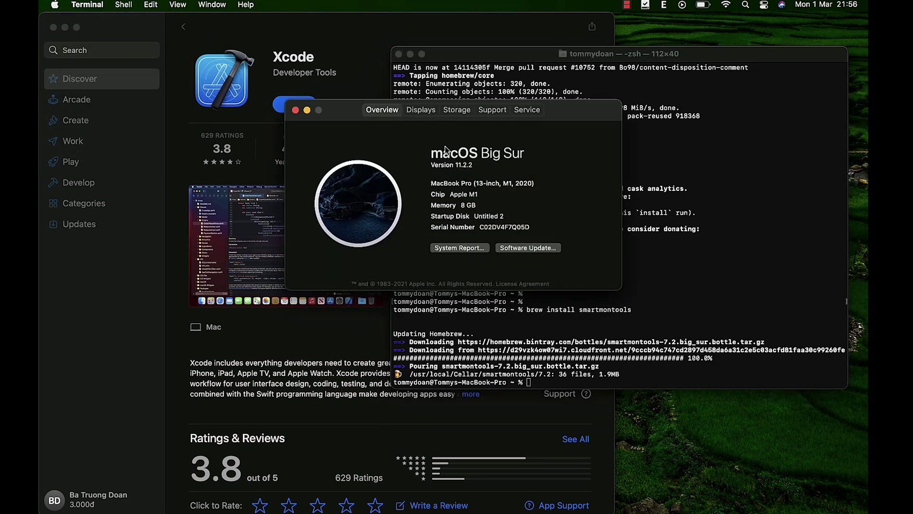
left_click(462, 247)
left_click(88, 235)
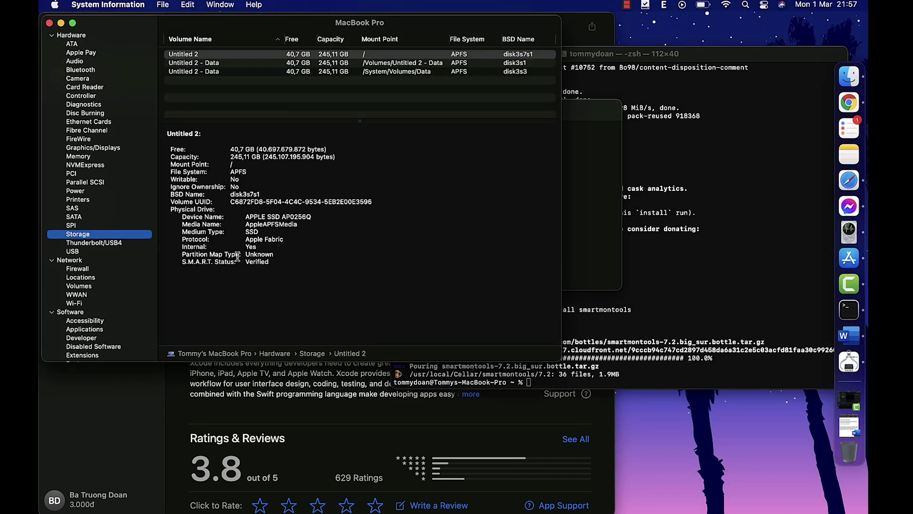
double_click(248, 194)
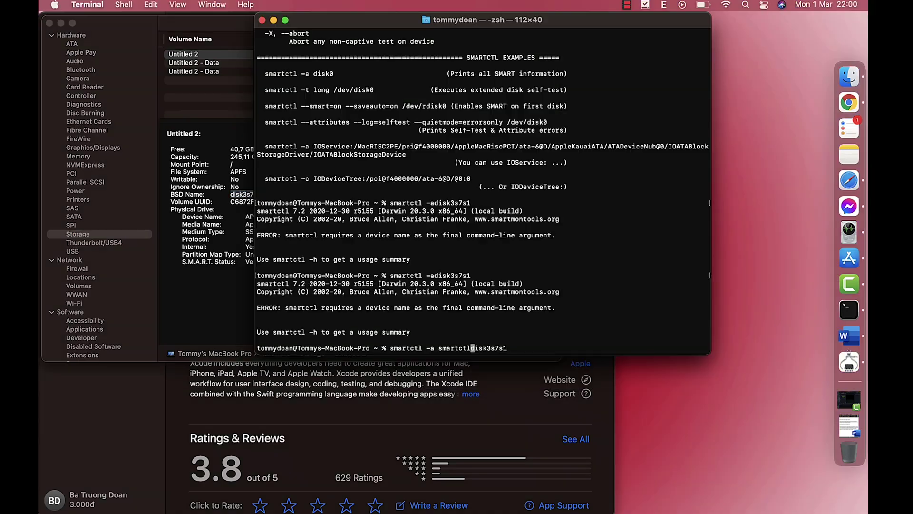
key("Left")
key("Left")
key("Left")
key("Left")
key("Left")
key("Left")
key("Left")
key("Left")
key("Left")
Step: Run 'smartctl -a disk3s7s1' and review the report: PASSED, 0% used, 12.1 TB written
key("BackSpace")
key("Return")
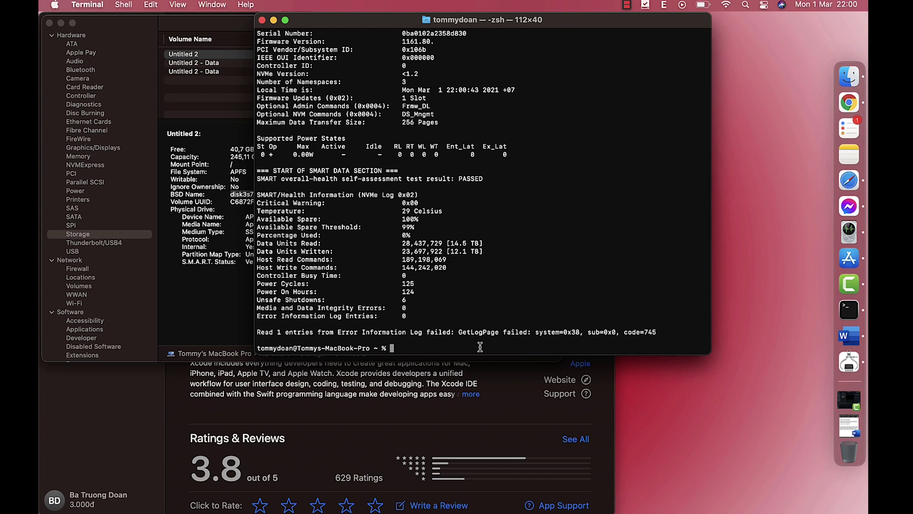
scroll(480, 347, "up", 1)
scroll(480, 346, "up", 1)
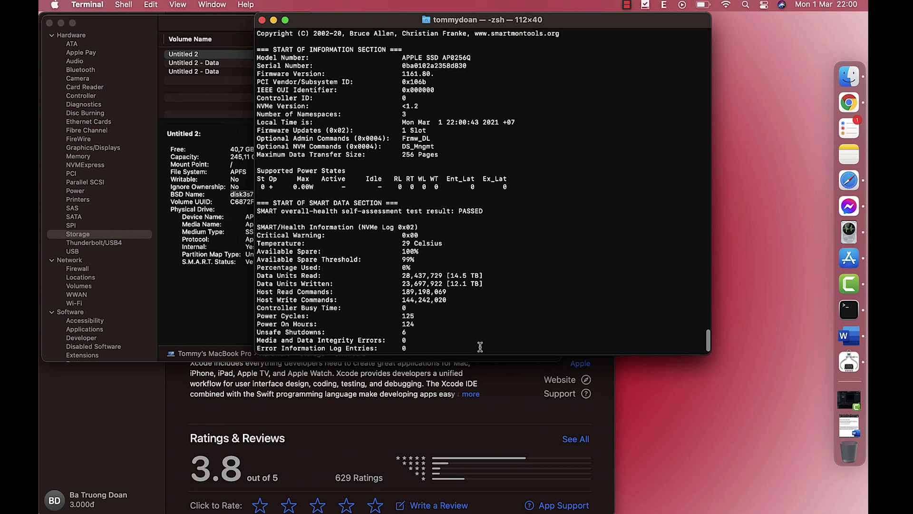
scroll(479, 347, "up", 1)
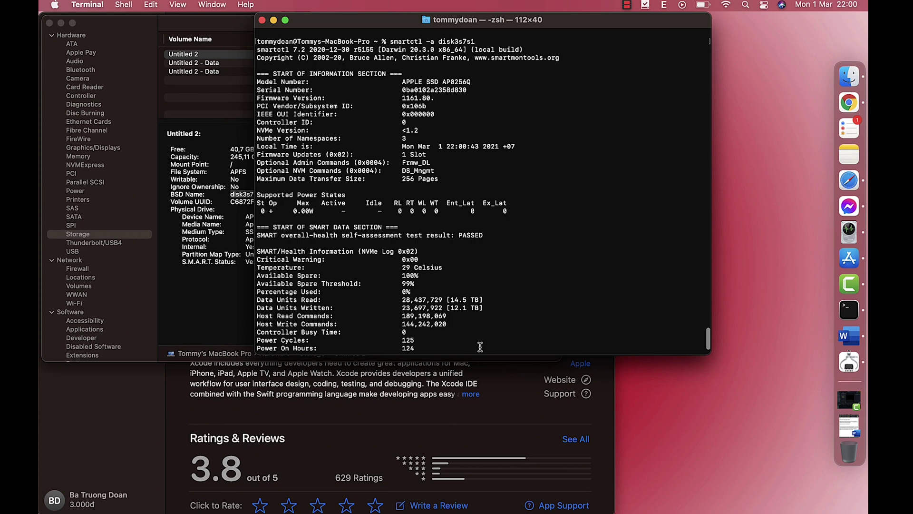
scroll(479, 347, "down", 3)
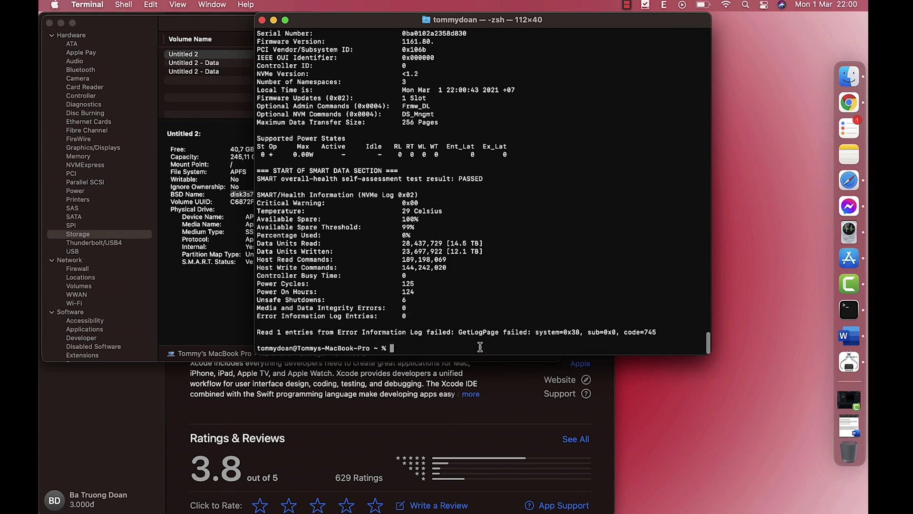